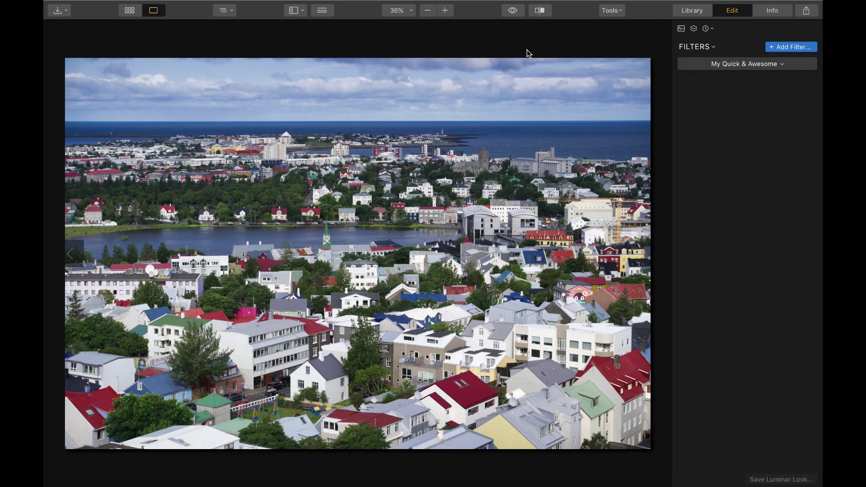
# Inspect the base photo layer's filter stack, then reselect Adjustment Layer 1.
pyautogui.click(694, 28)
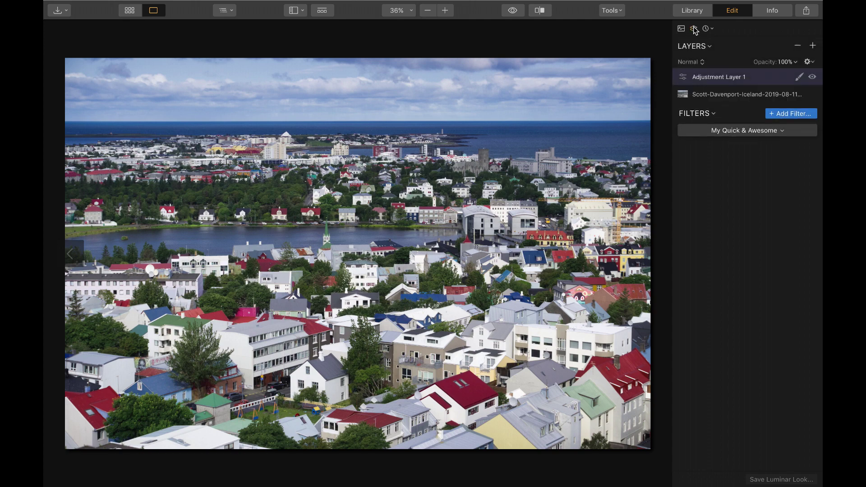
pyautogui.doubleClick(731, 94)
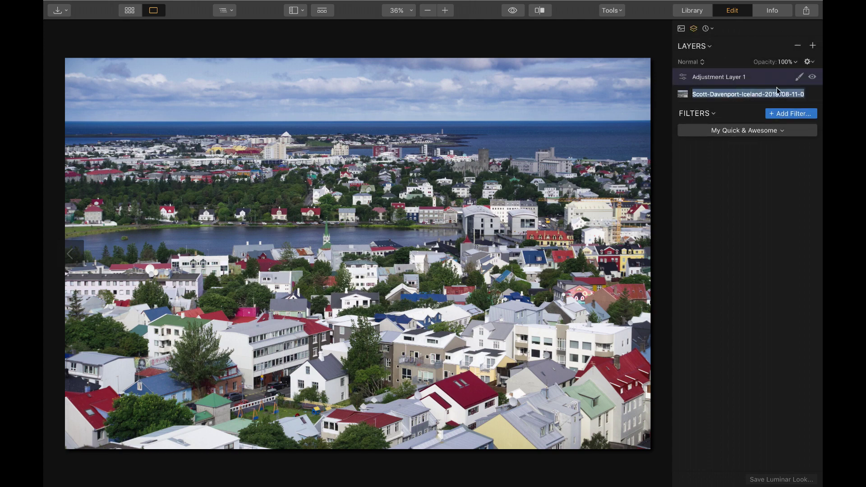
pyautogui.click(814, 99)
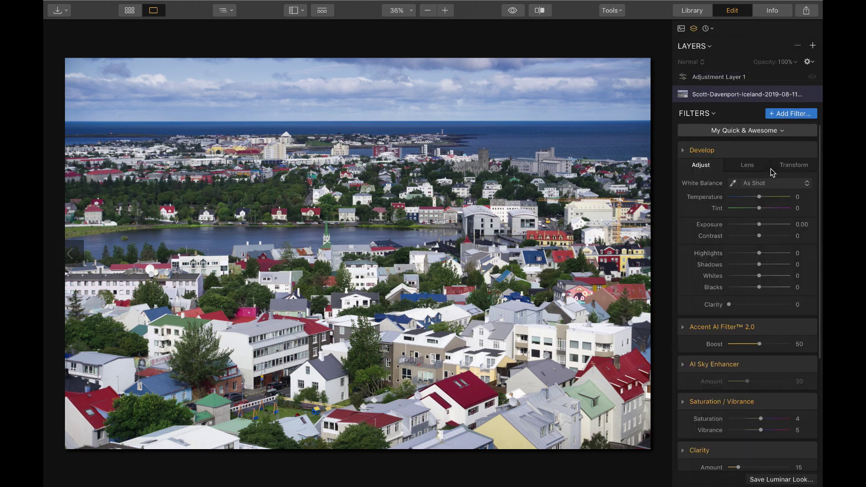
pyautogui.click(757, 154)
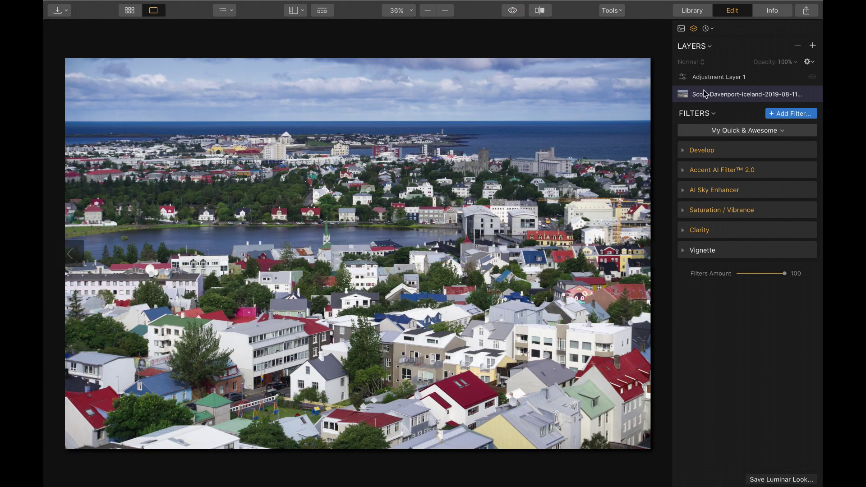
pyautogui.click(757, 77)
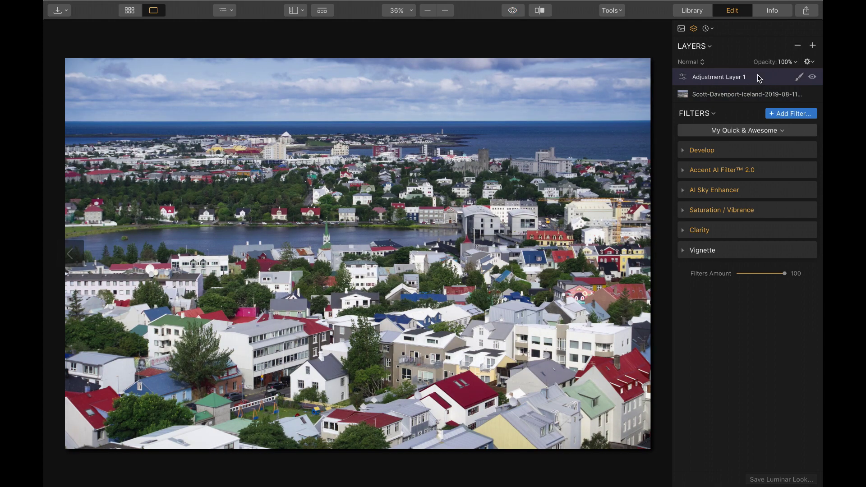
pyautogui.click(693, 28)
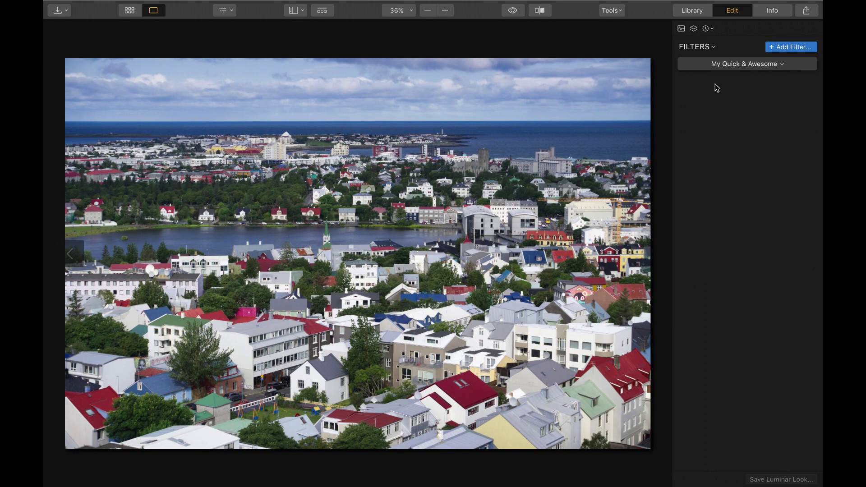
# Add the AI Structure and Structure filters from the Essential list of the Filters Catalog.
pyautogui.click(786, 48)
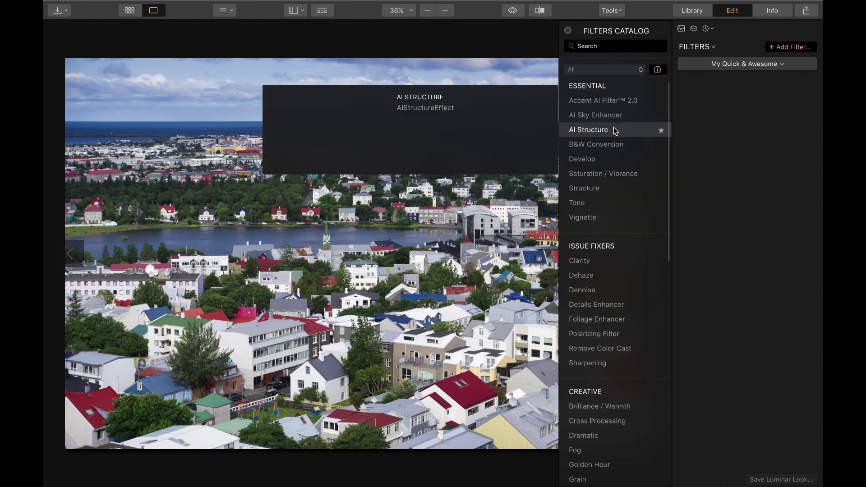
pyautogui.click(616, 130)
pyautogui.click(611, 189)
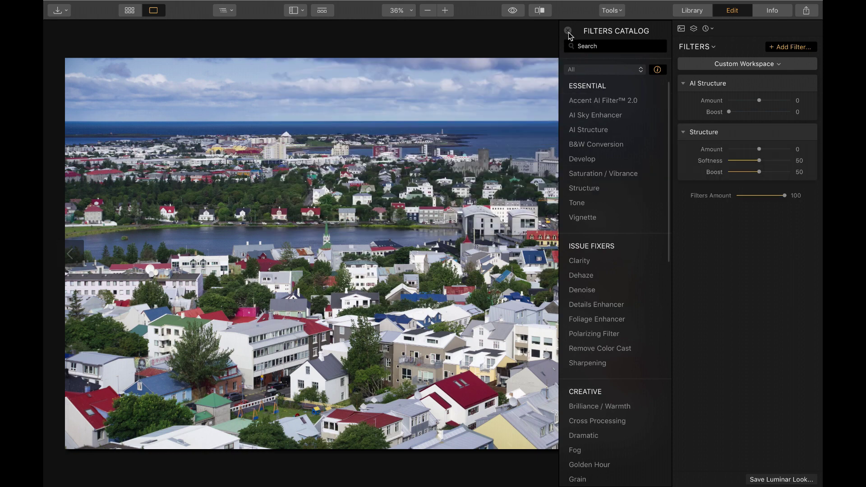
pyautogui.click(567, 31)
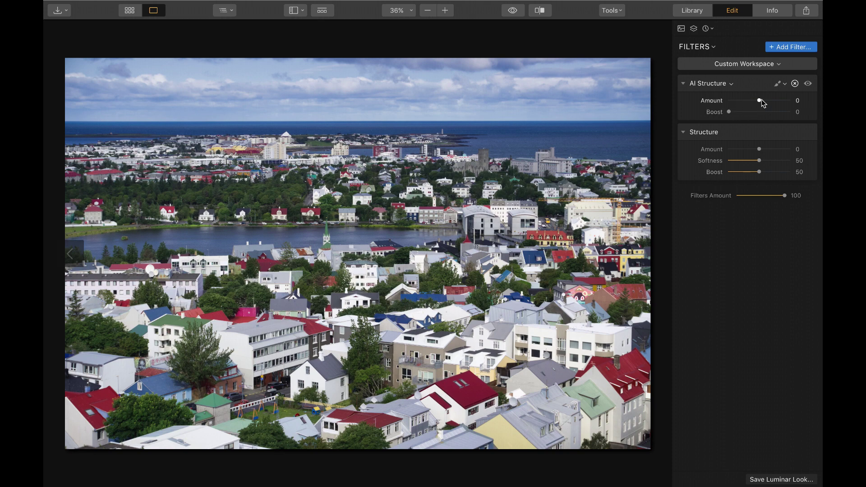
# Raise AI Structure Amount to 49 and compare the result with the filter off.
pyautogui.moveTo(759, 100); pyautogui.dragTo(776, 100)
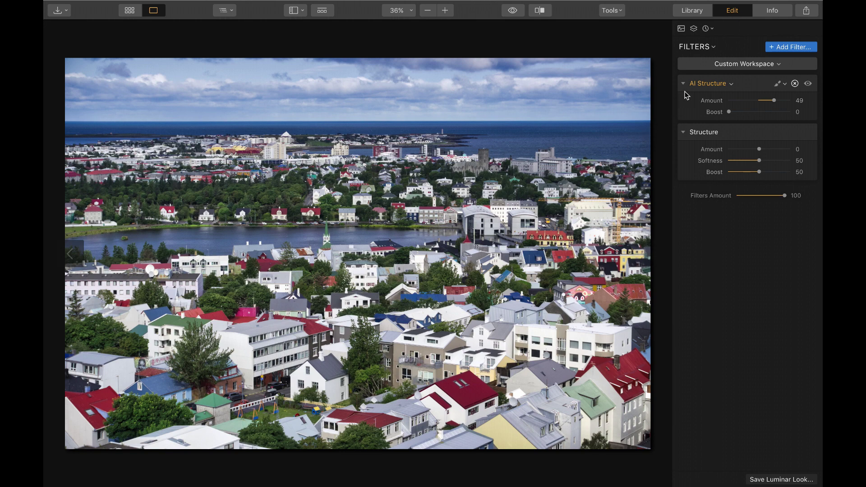
pyautogui.click(807, 84)
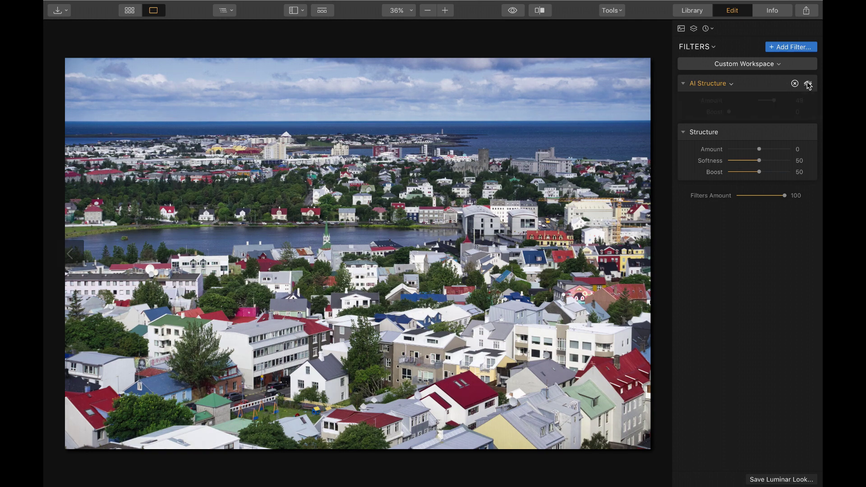
pyautogui.click(808, 84)
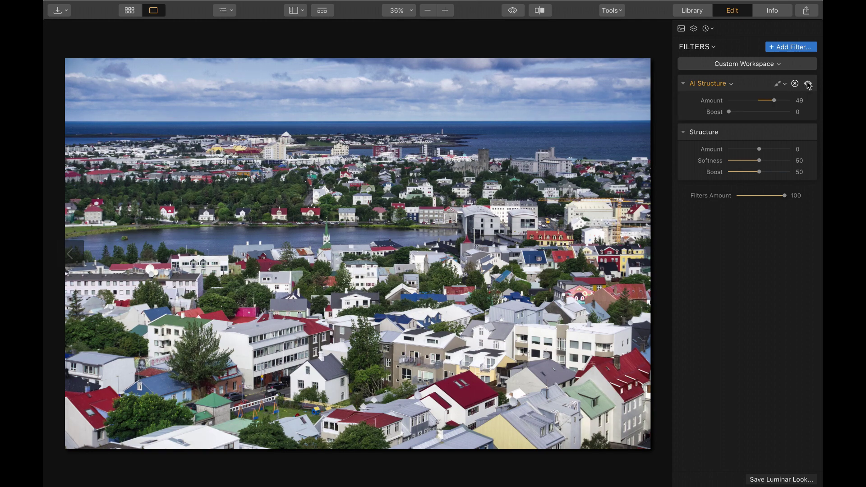
# At 100% zoom on the houses, toggle AI Structure repeatedly to compare detail.
pyautogui.click(388, 374)
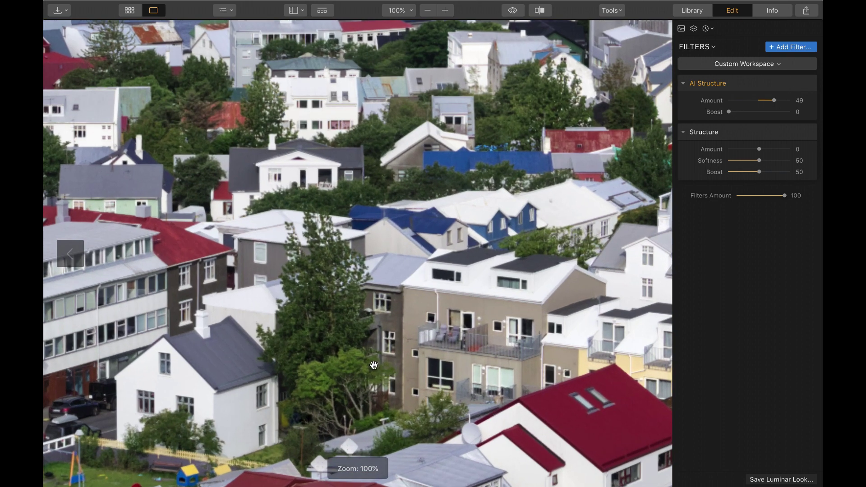
pyautogui.moveTo(799, 92)
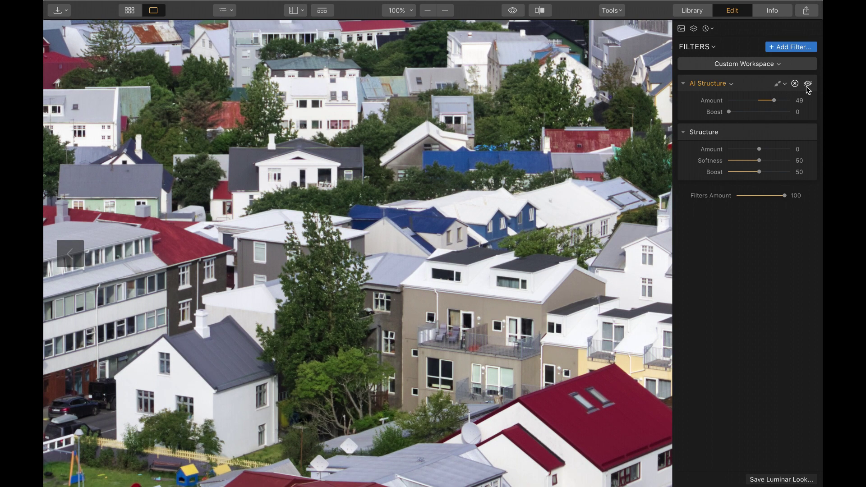
pyautogui.click(807, 85)
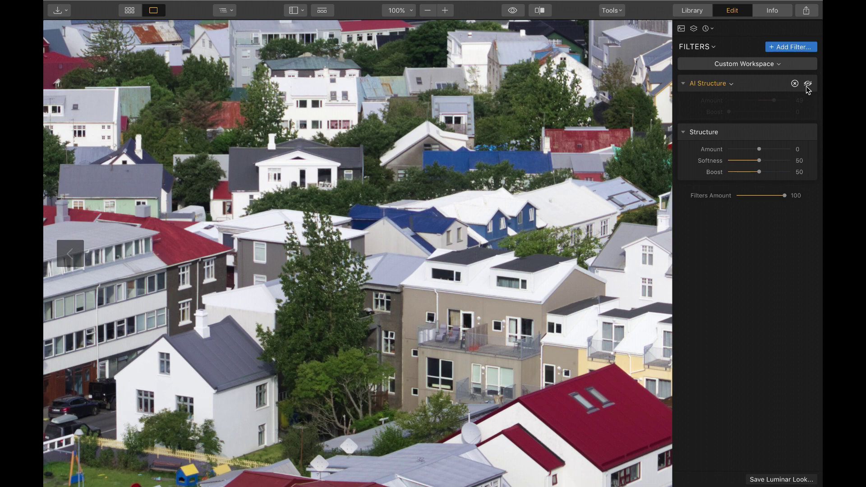
pyautogui.click(807, 85)
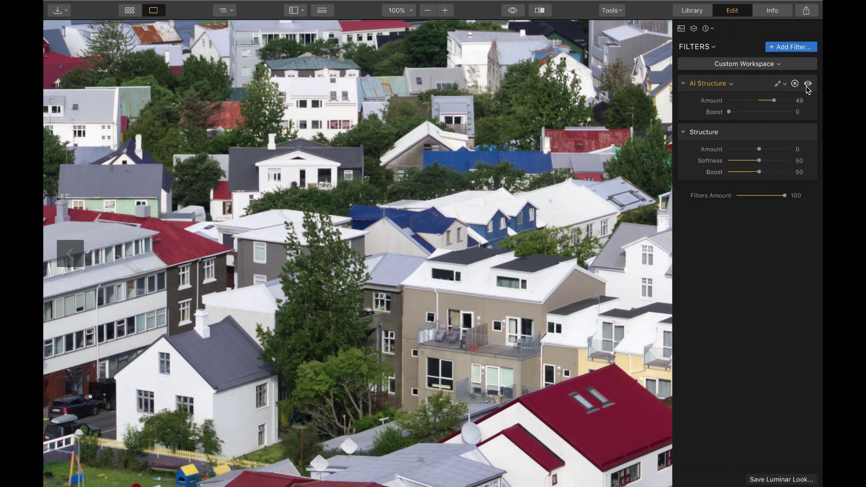
pyautogui.click(808, 86)
pyautogui.click(807, 86)
pyautogui.click(808, 85)
pyautogui.click(808, 84)
pyautogui.click(807, 85)
pyautogui.click(808, 85)
# Zoom back to fit and compare AI Structure on and off on the full photo.
pyautogui.moveTo(808, 88)
pyautogui.click(475, 261)
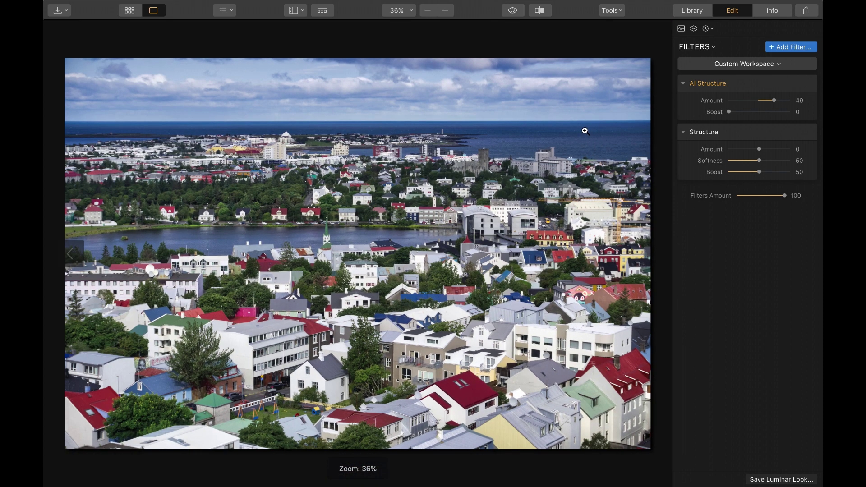
pyautogui.moveTo(795, 86)
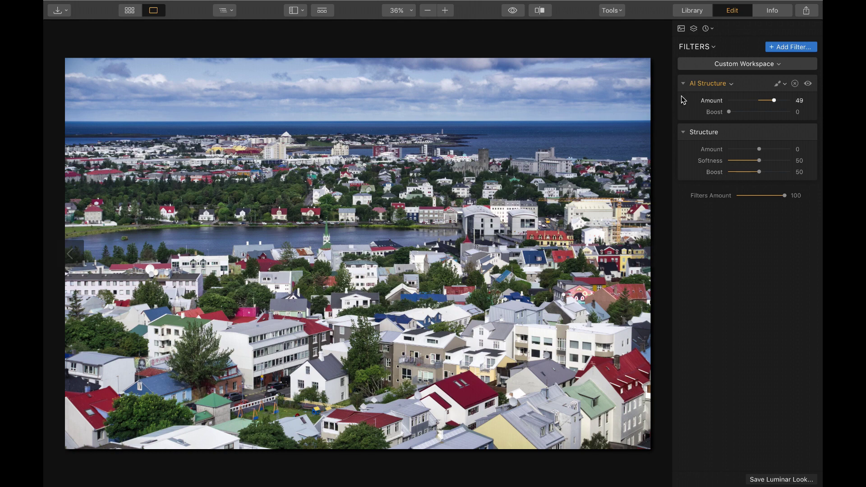
pyautogui.click(808, 85)
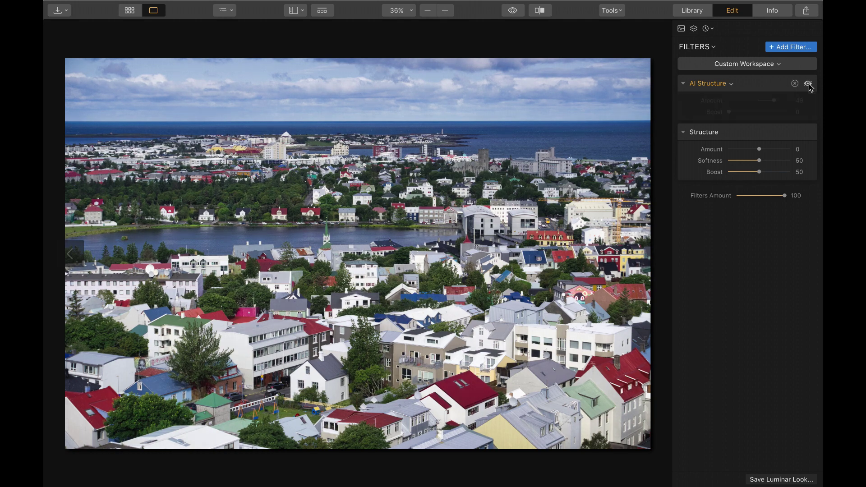
pyautogui.click(809, 86)
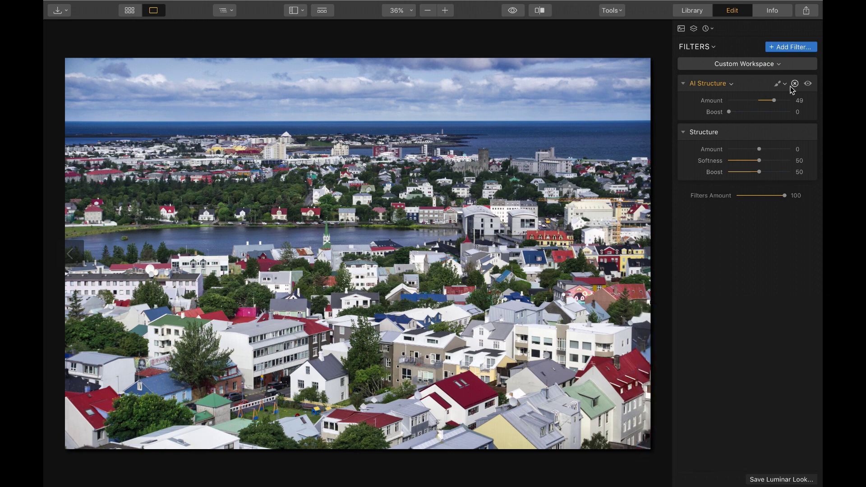
# Preview AI Structure in Difference blend, raise Boost to 38, then return blend to Normal.
pyautogui.click(731, 84)
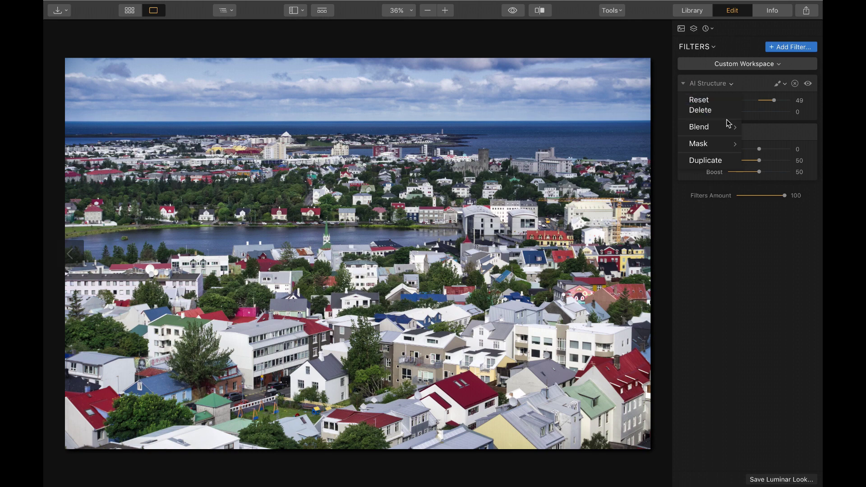
pyautogui.moveTo(727, 128)
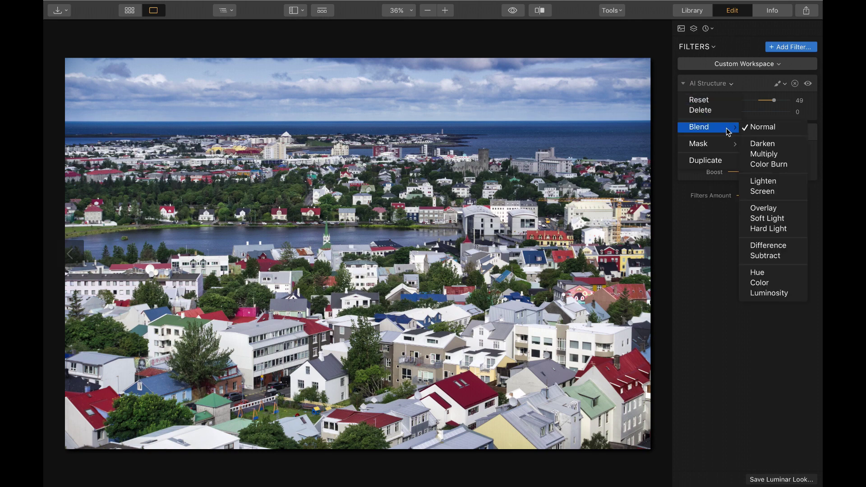
pyautogui.click(774, 246)
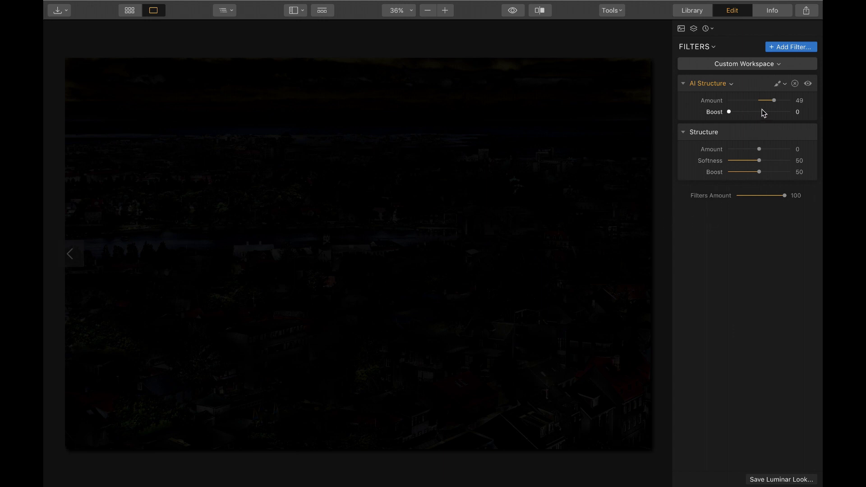
pyautogui.moveTo(730, 113); pyautogui.dragTo(750, 113)
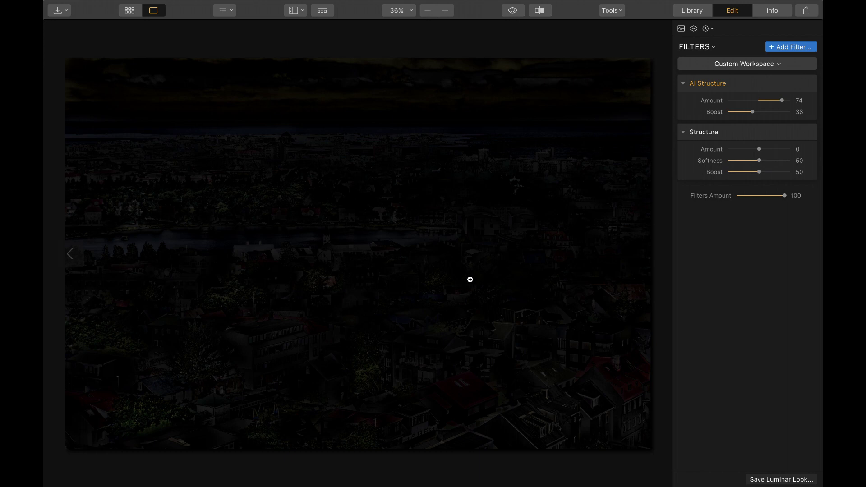
pyautogui.click(731, 84)
pyautogui.moveTo(730, 128)
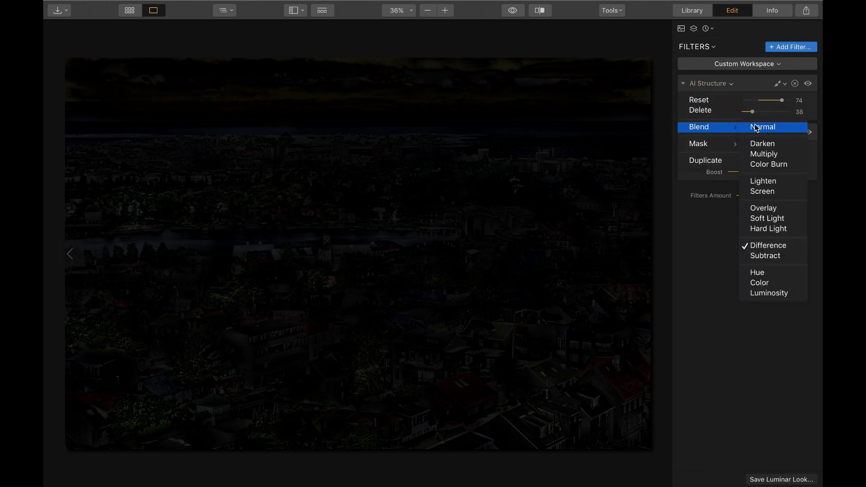
pyautogui.click(756, 126)
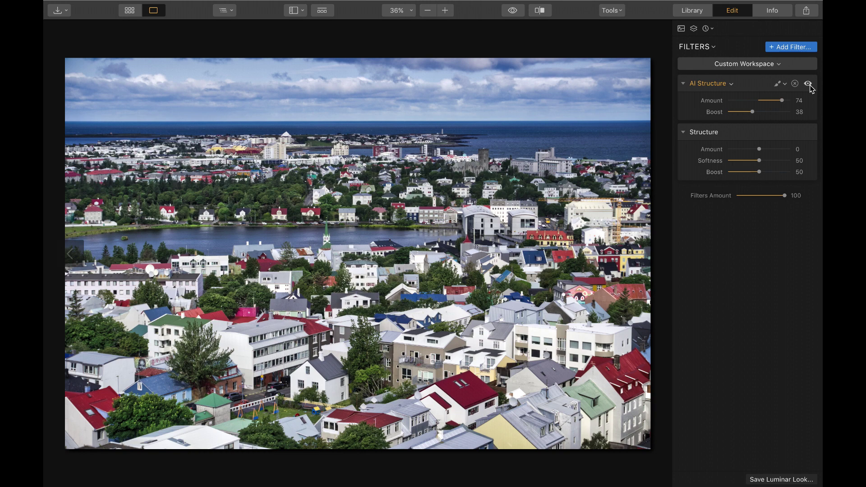
# Compare AI Structure, lower it to Amount 60 and Boost 27, then switch it off.
pyautogui.click(809, 83)
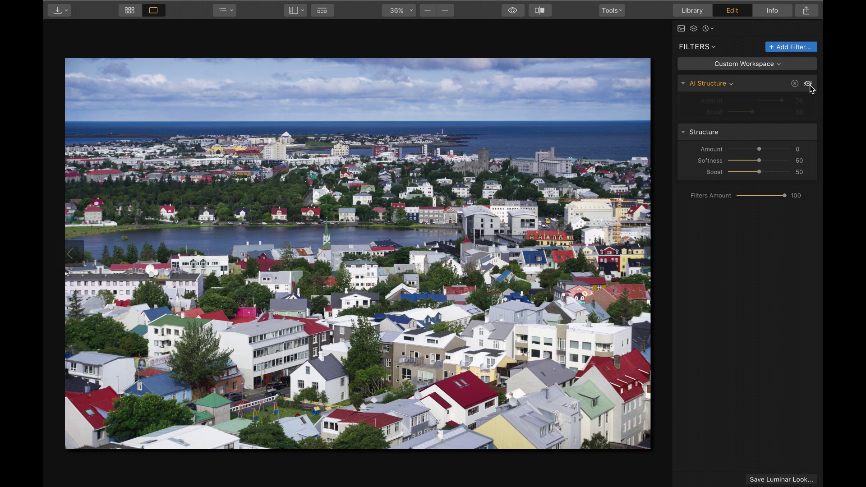
pyautogui.click(808, 84)
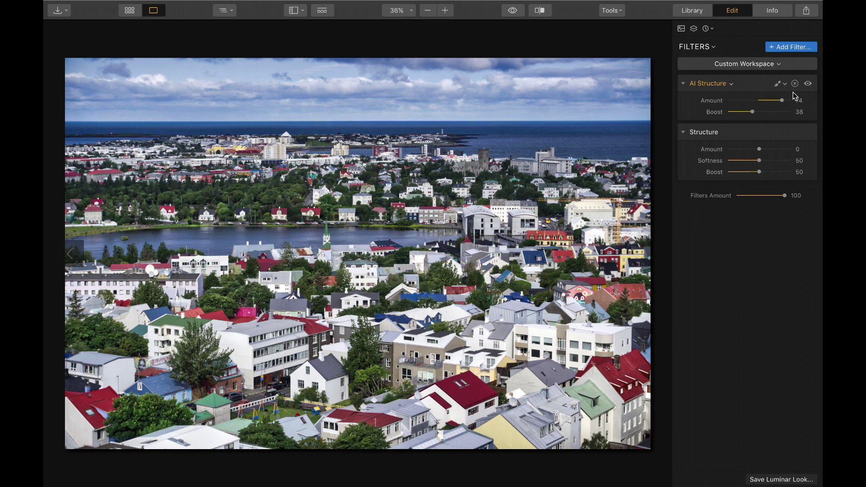
pyautogui.moveTo(780, 101); pyautogui.dragTo(746, 112)
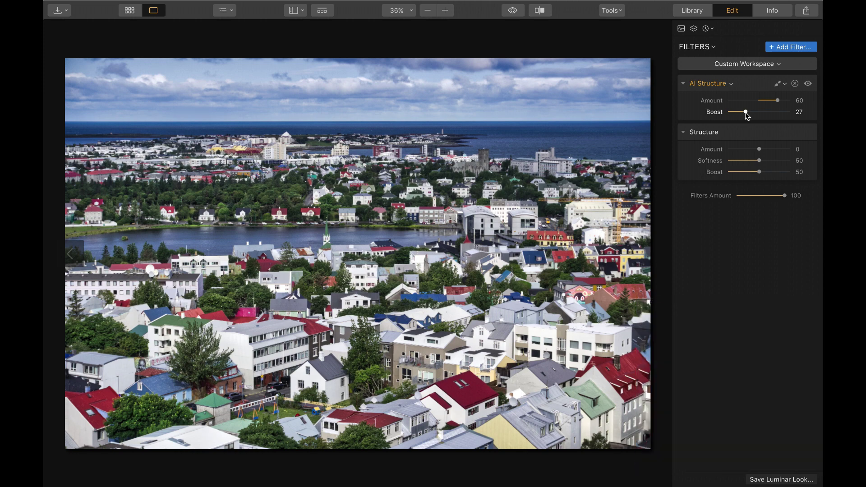
pyautogui.click(807, 85)
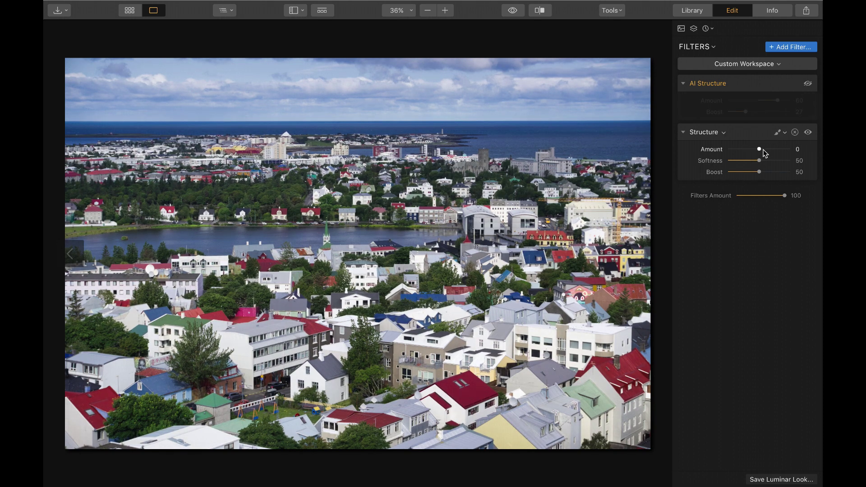
# Set the Structure Amount to 38 and lower Boost to 39, keeping Softness at 50.
pyautogui.moveTo(761, 153); pyautogui.dragTo(765, 153)
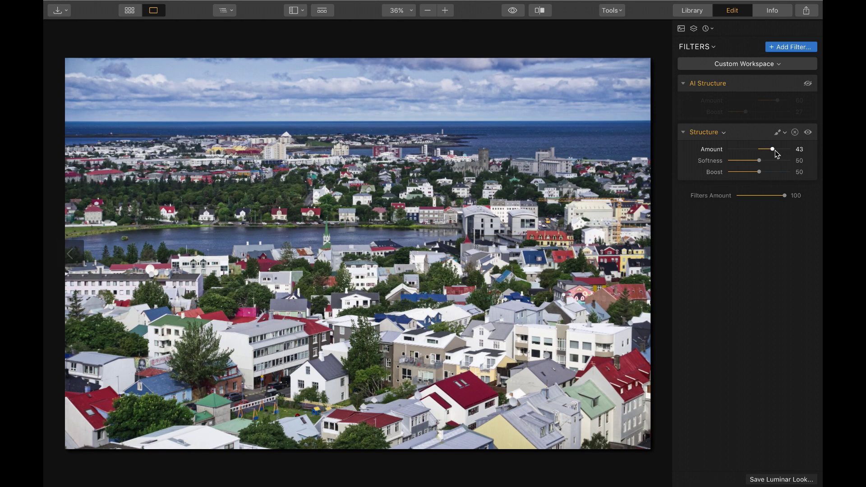
pyautogui.moveTo(772, 150); pyautogui.dragTo(774, 150)
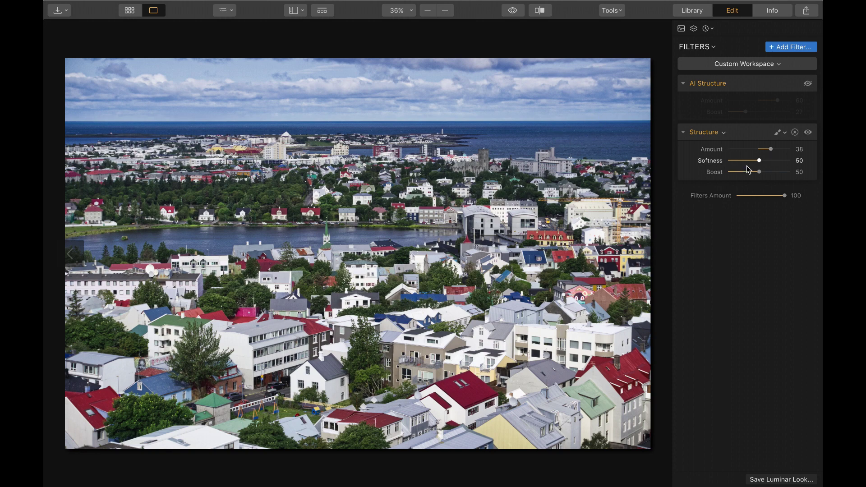
pyautogui.moveTo(759, 172); pyautogui.dragTo(745, 175)
# Toggle the Structure filter off and on repeatedly to compare before and after.
pyautogui.click(808, 132)
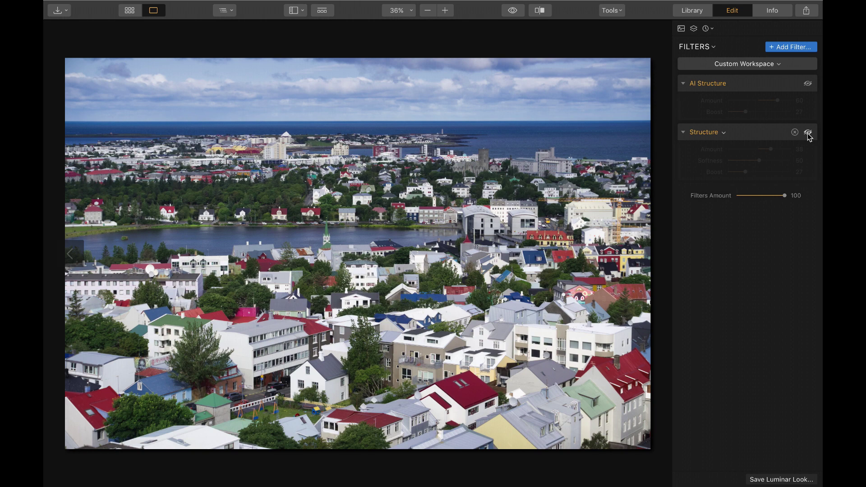
pyautogui.click(808, 132)
pyautogui.click(807, 133)
pyautogui.click(808, 132)
pyautogui.click(808, 133)
pyautogui.click(808, 133)
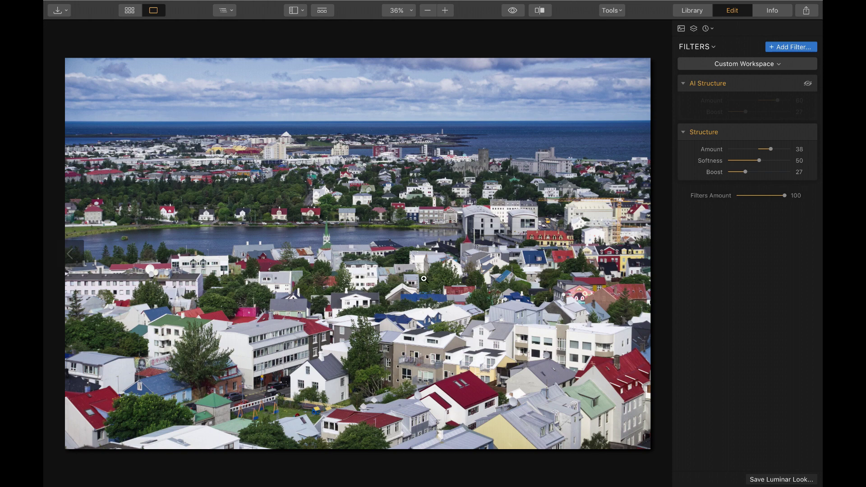
pyautogui.moveTo(807, 133)
pyautogui.click(807, 133)
pyautogui.click(807, 132)
pyautogui.click(807, 133)
pyautogui.click(807, 133)
pyautogui.click(808, 133)
pyautogui.click(807, 133)
# Switch Structure's blend to Difference, push Amount up, then settle it at 44.
pyautogui.click(723, 133)
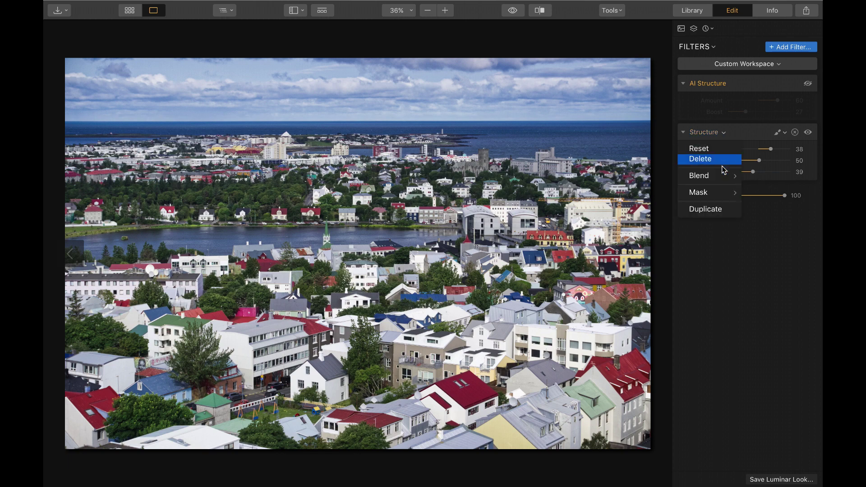
pyautogui.moveTo(724, 176)
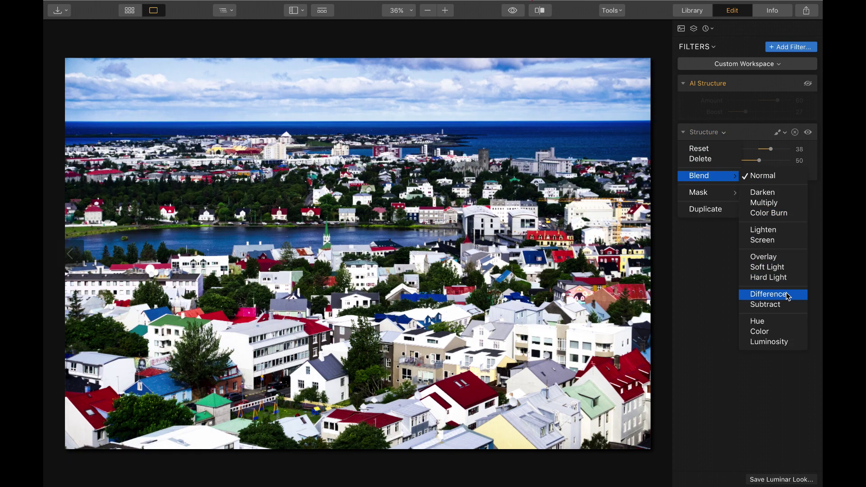
pyautogui.click(788, 296)
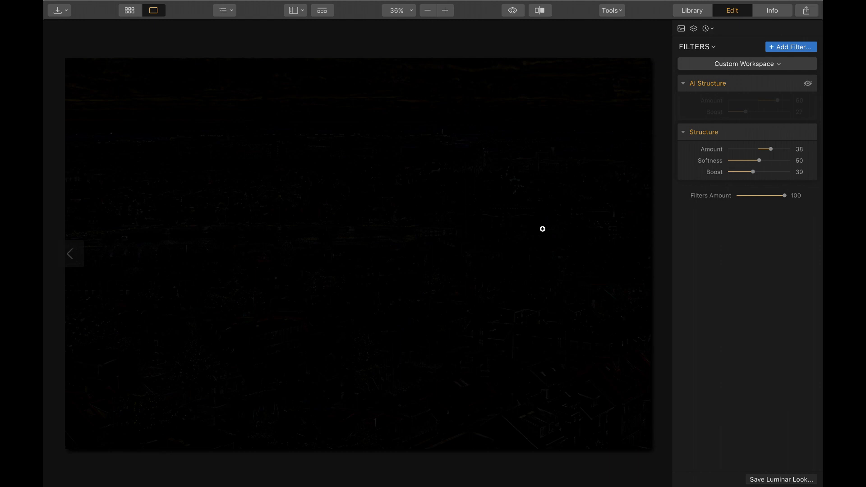
pyautogui.moveTo(767, 150); pyautogui.dragTo(784, 149)
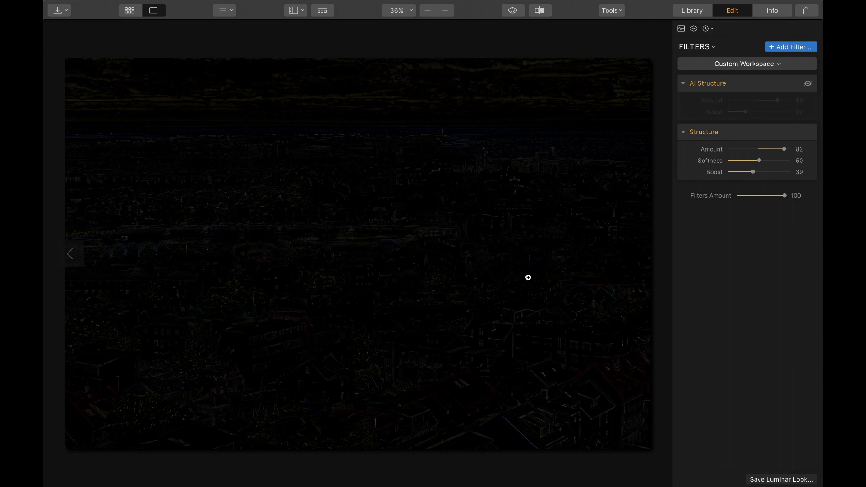
pyautogui.moveTo(784, 149); pyautogui.dragTo(772, 149)
# Set Structure's blend back to Normal, hide Structure, and re-enable AI Structure.
pyautogui.click(724, 133)
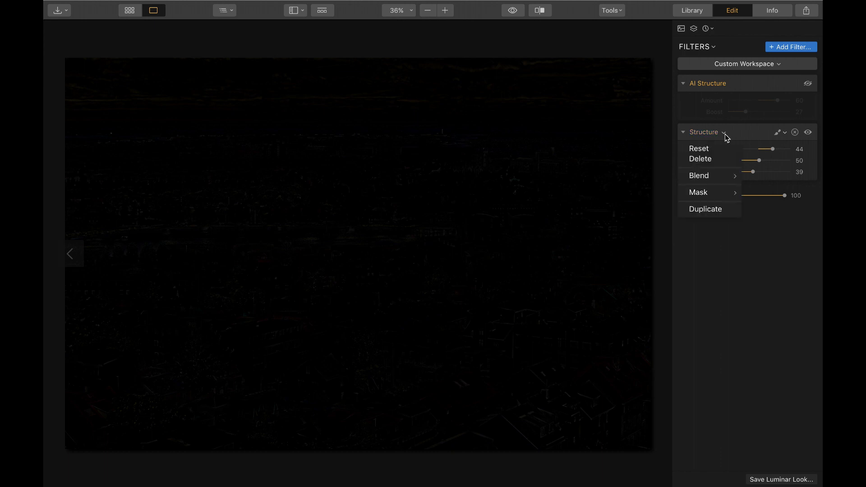
pyautogui.moveTo(719, 176)
pyautogui.click(760, 176)
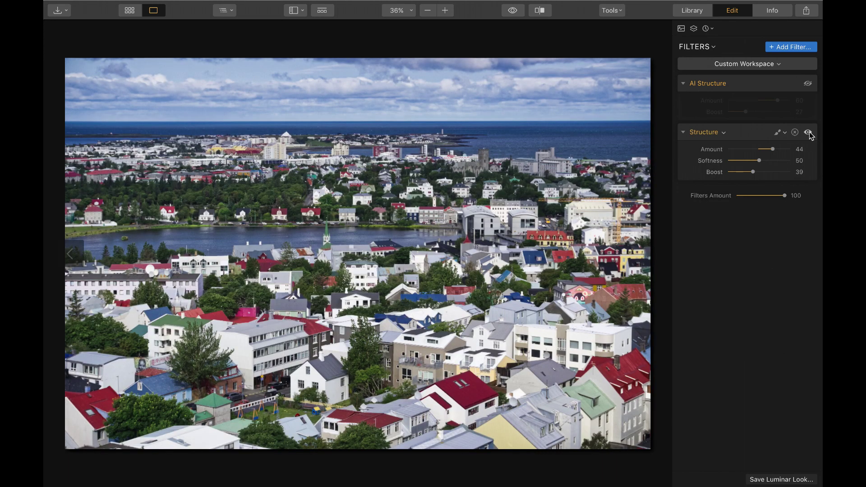
pyautogui.click(808, 133)
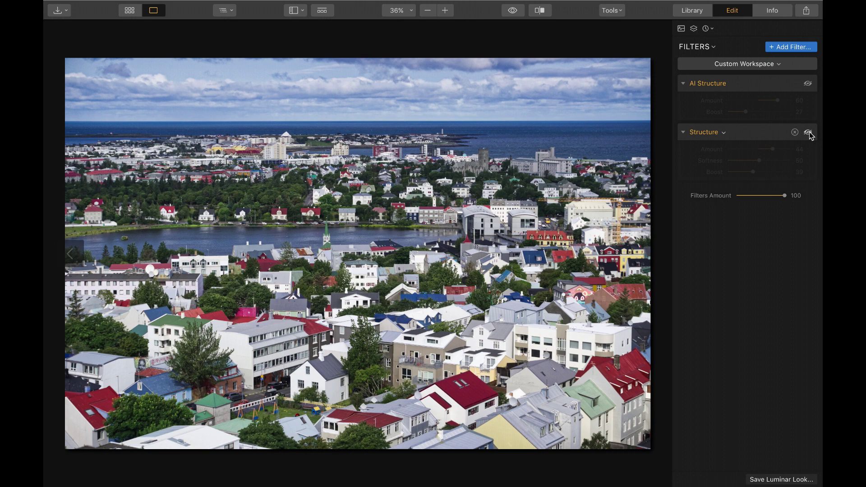
pyautogui.moveTo(802, 85)
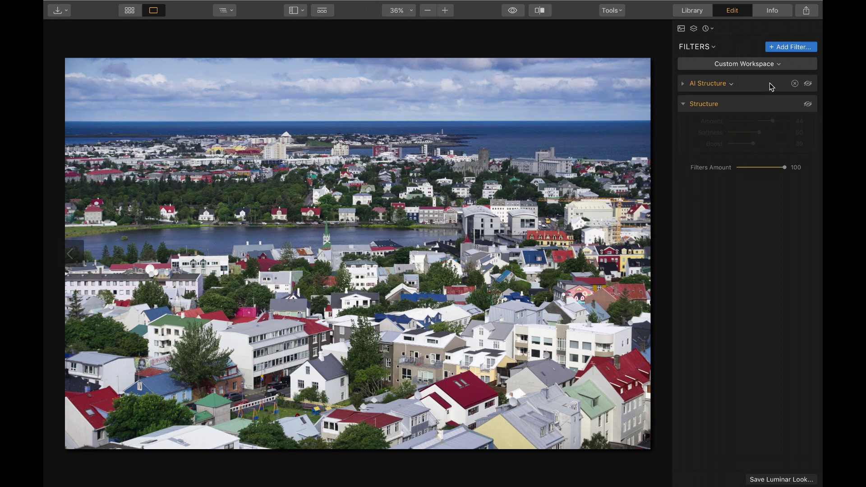
pyautogui.click(808, 83)
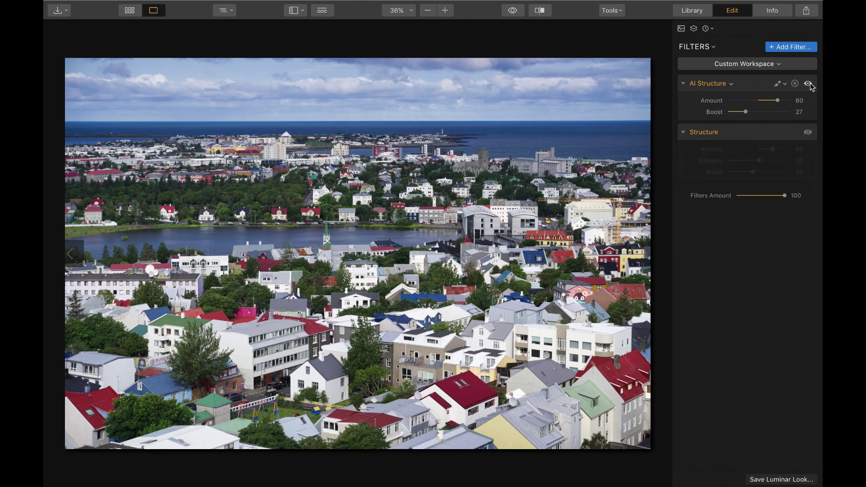